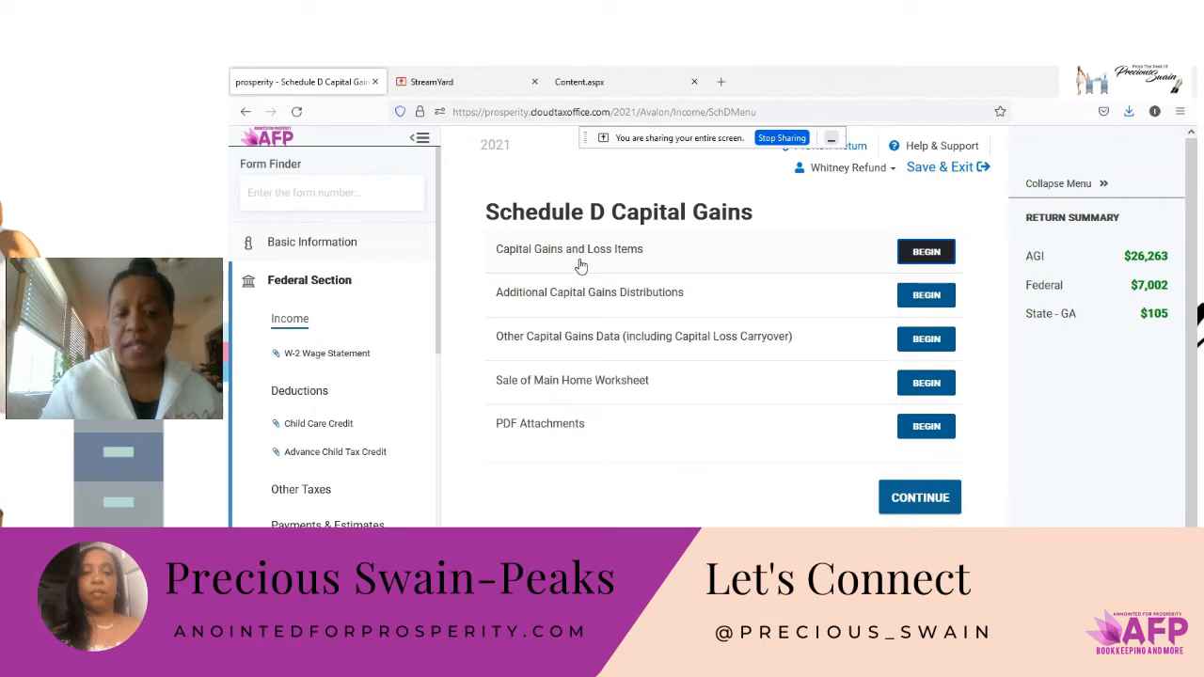
Step: Begin a new capital gains and loss item and describe the property as Short Term Covered
click(927, 254)
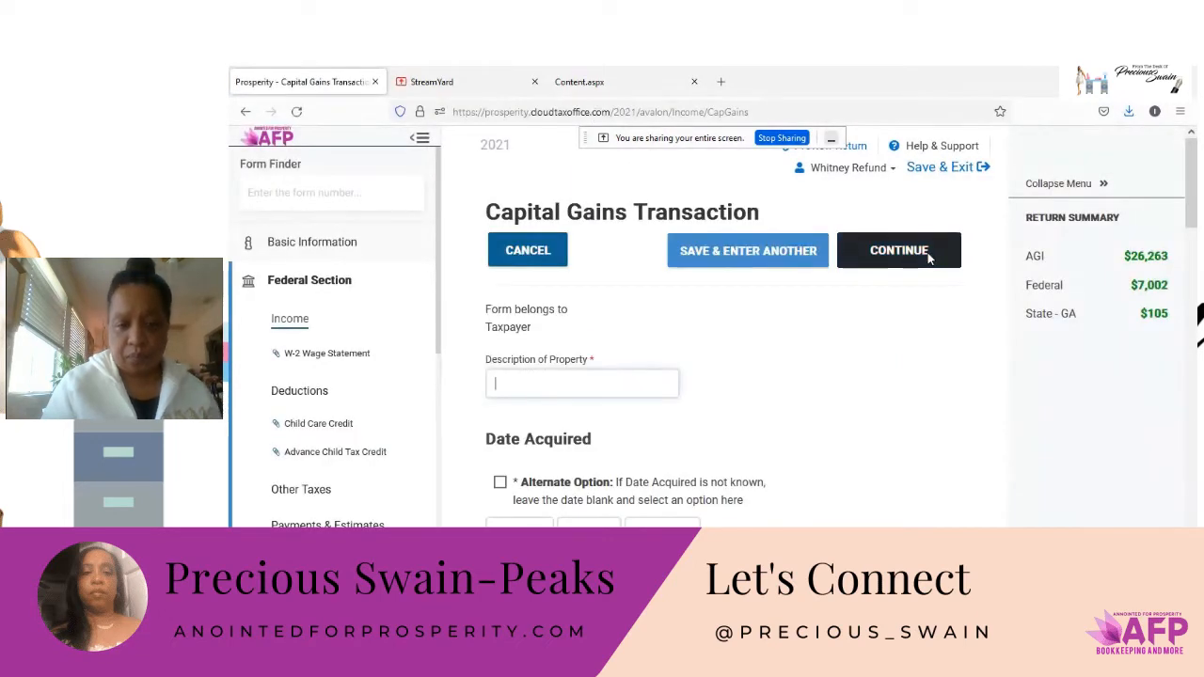
drag(1196, 168, 1196, 188)
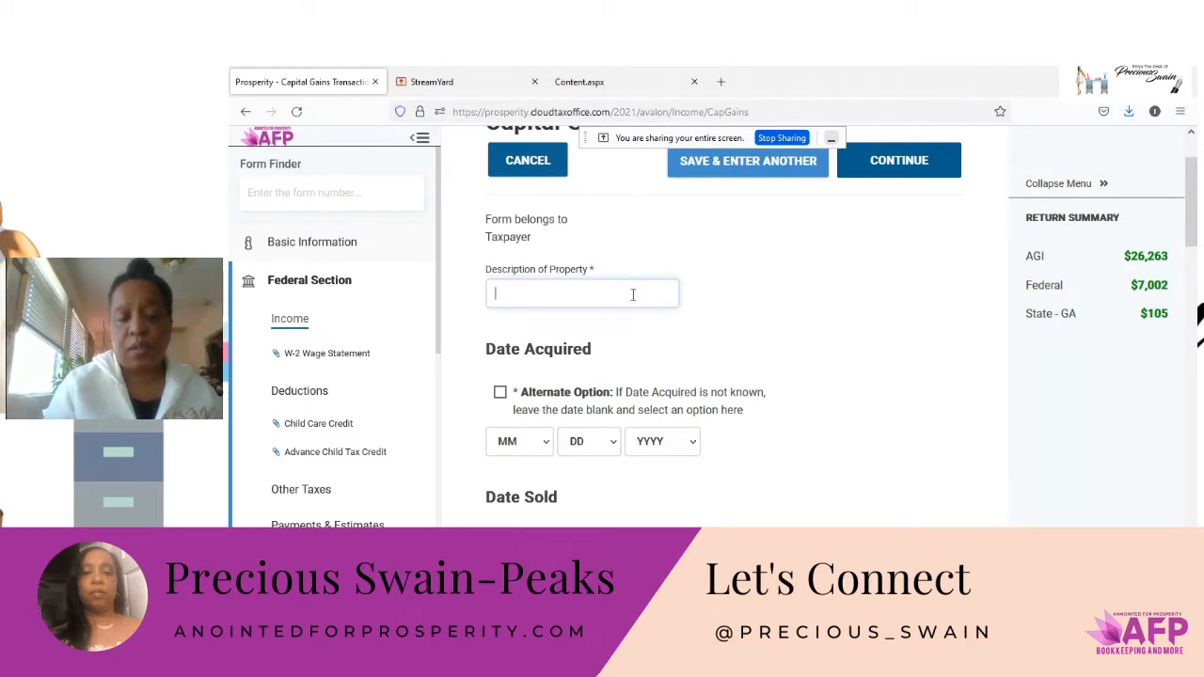
text(sh)
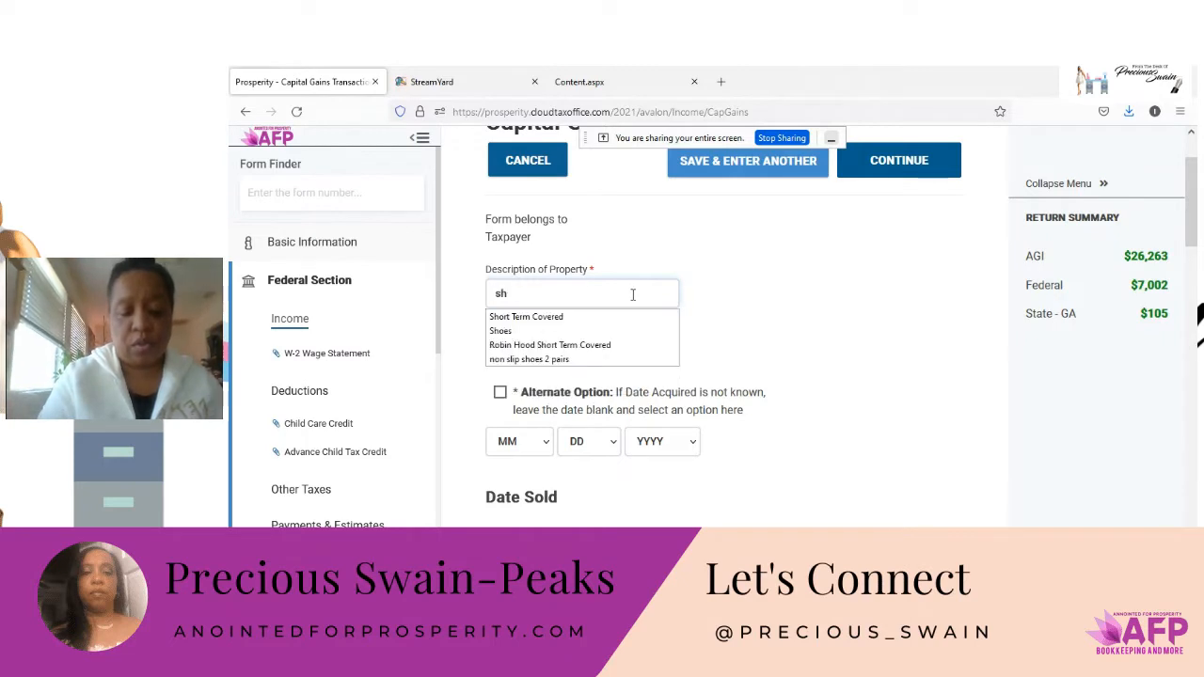
text(ort t)
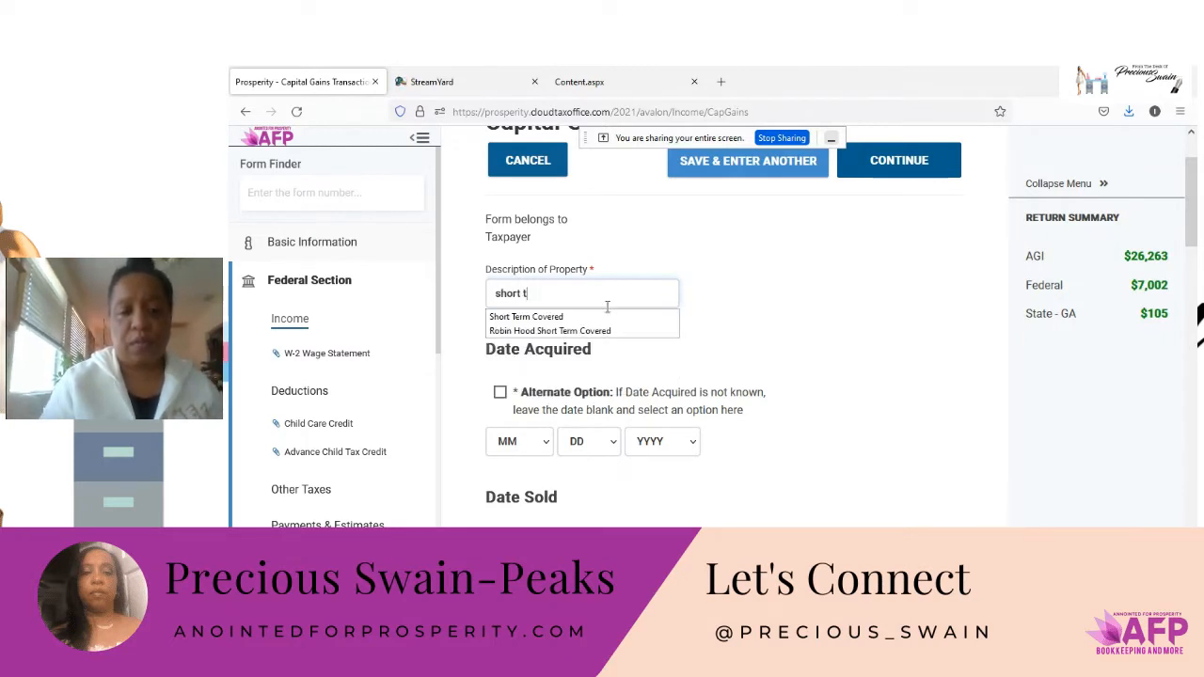
click(571, 316)
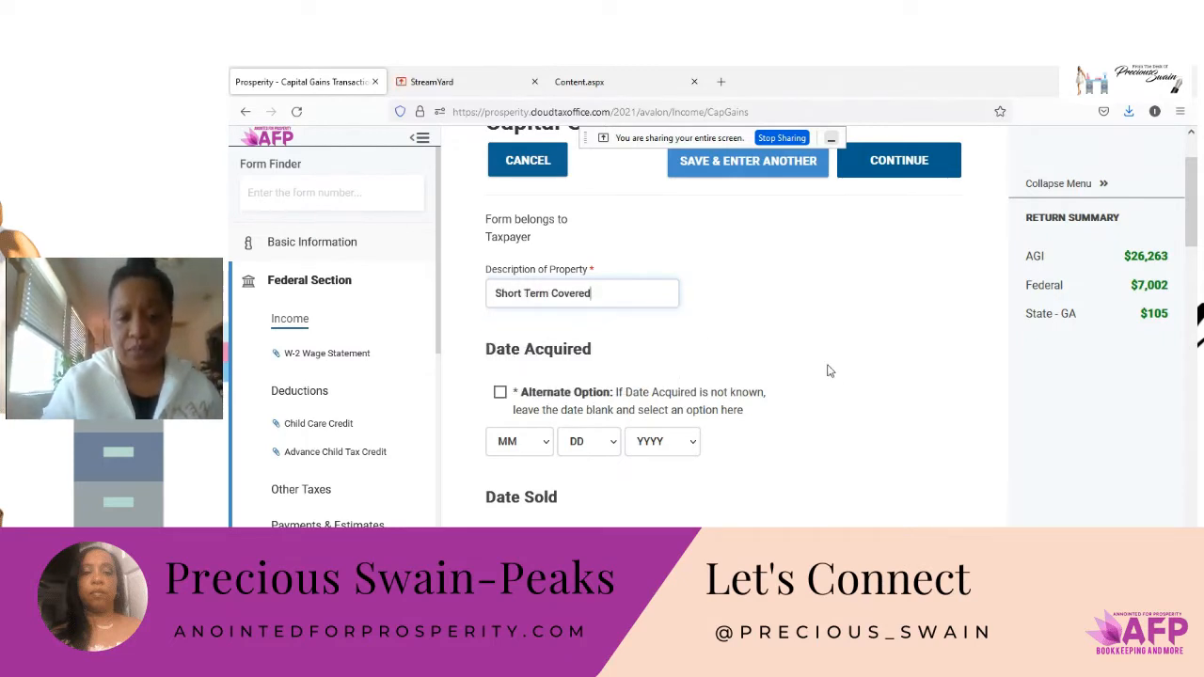
Step: Use the alternate option for the date acquired and set it to Various - Short Term
drag(1194, 209, 1193, 235)
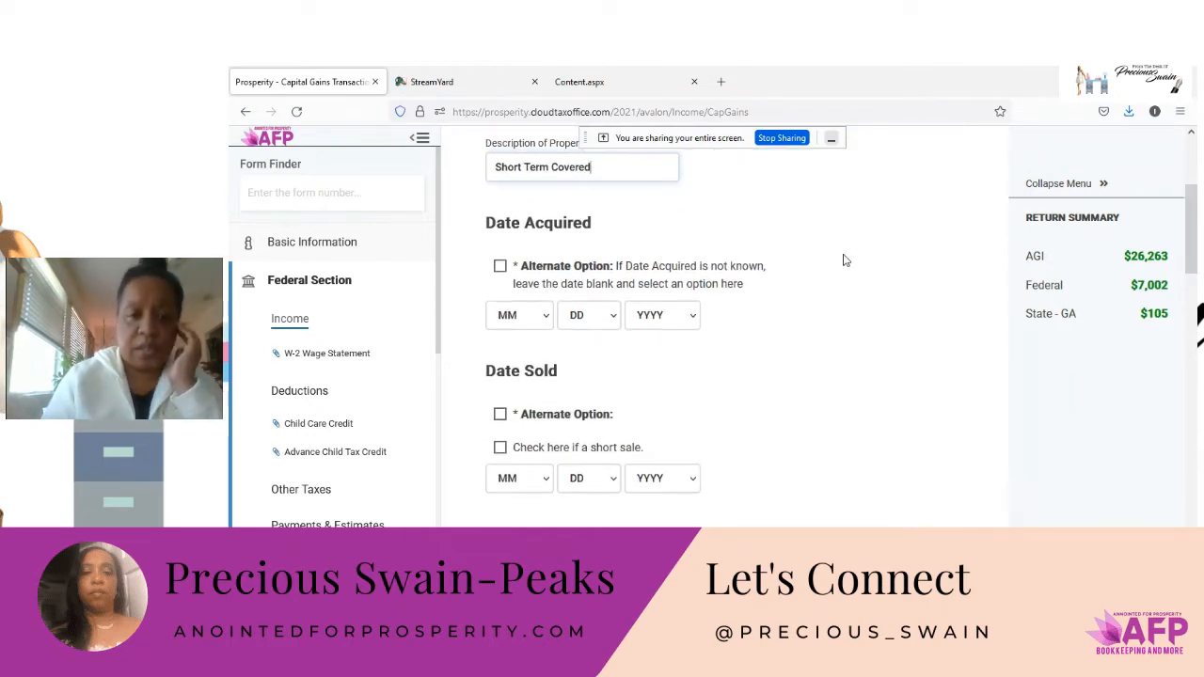
click(501, 267)
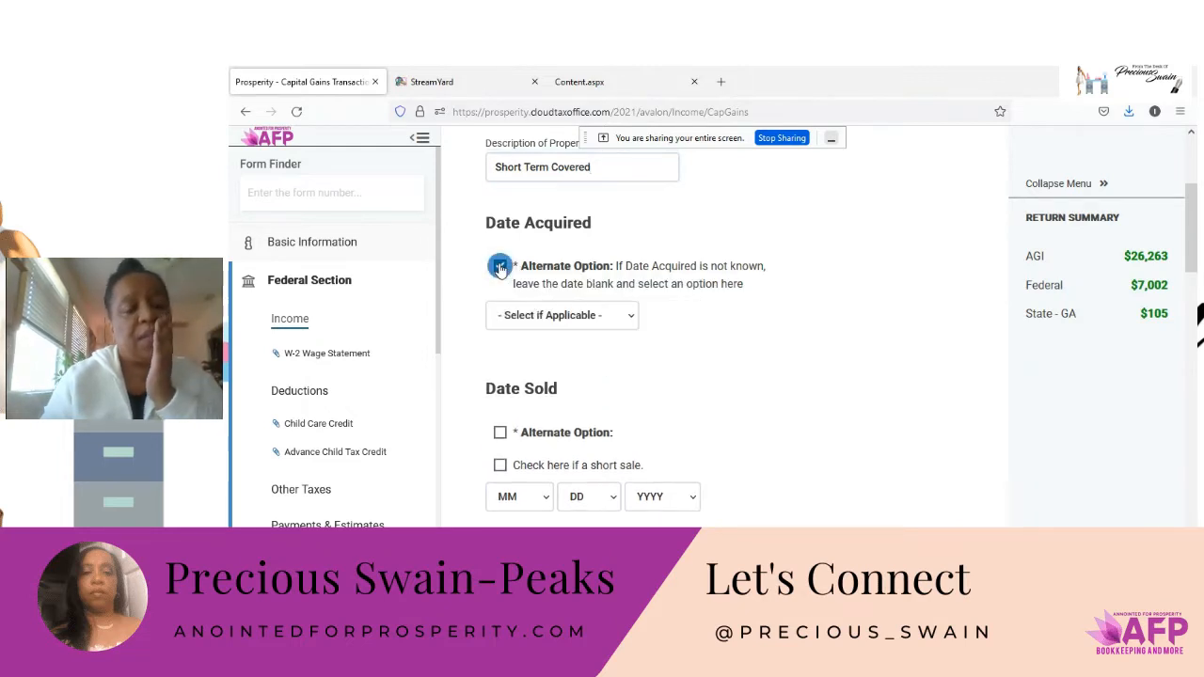
click(632, 317)
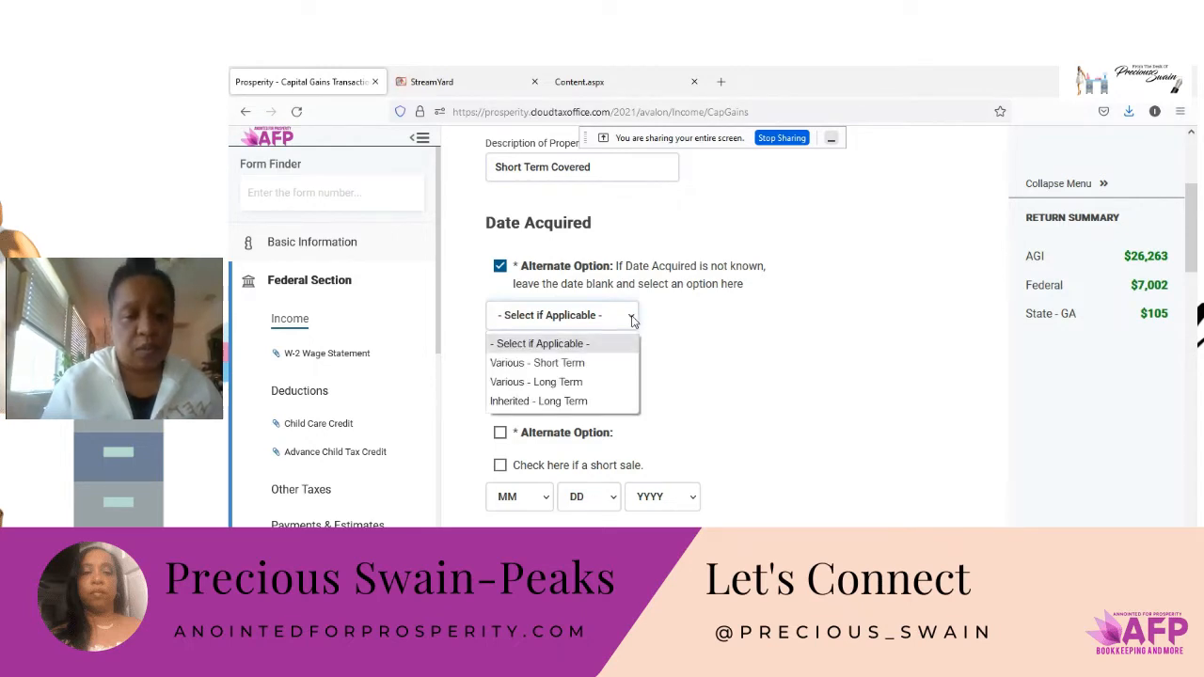
click(558, 365)
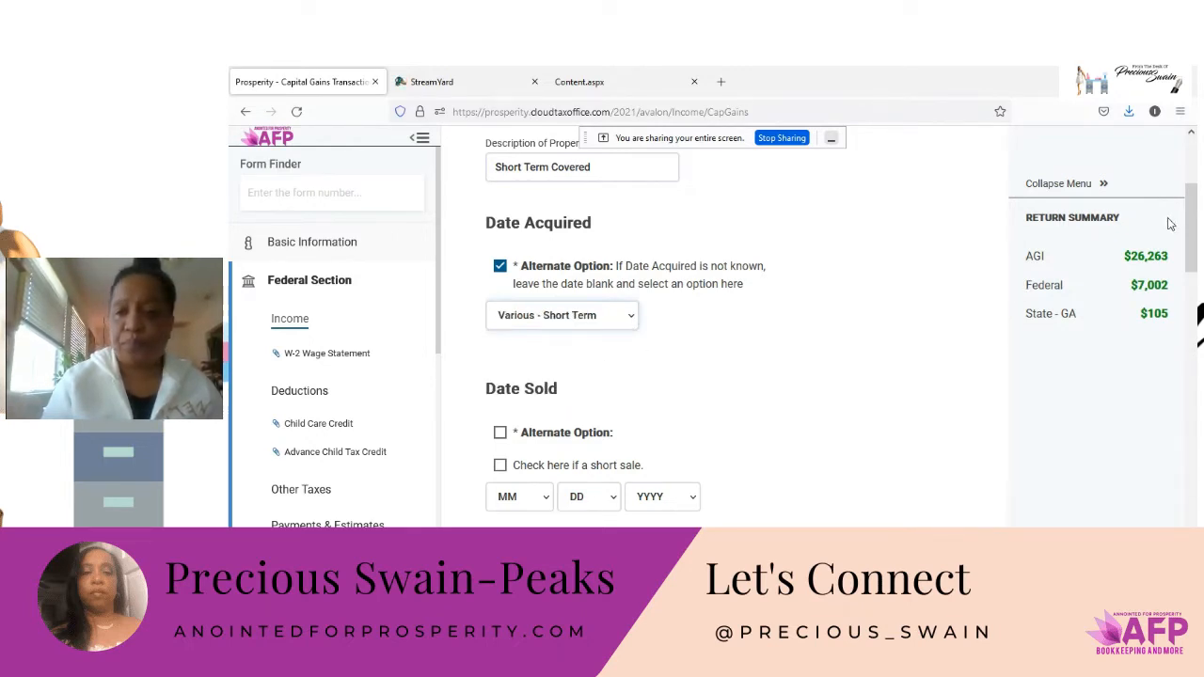
Step: Set the transaction's date sold to 12/14/2021
drag(1195, 214, 1192, 263)
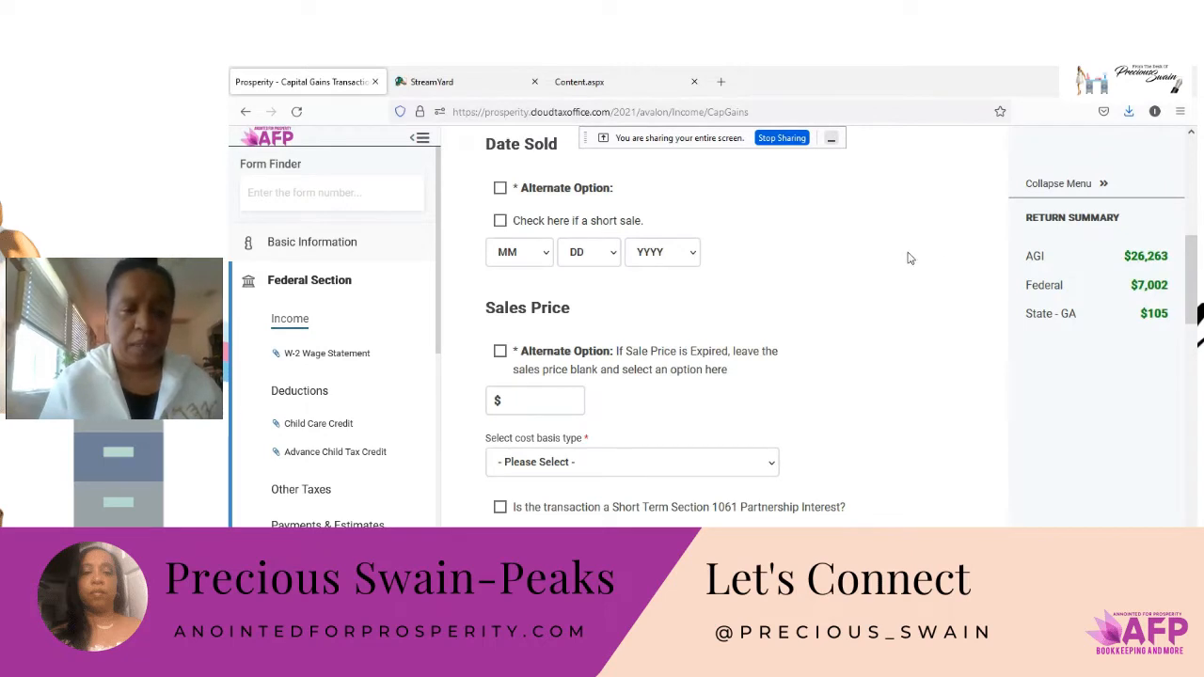
click(548, 256)
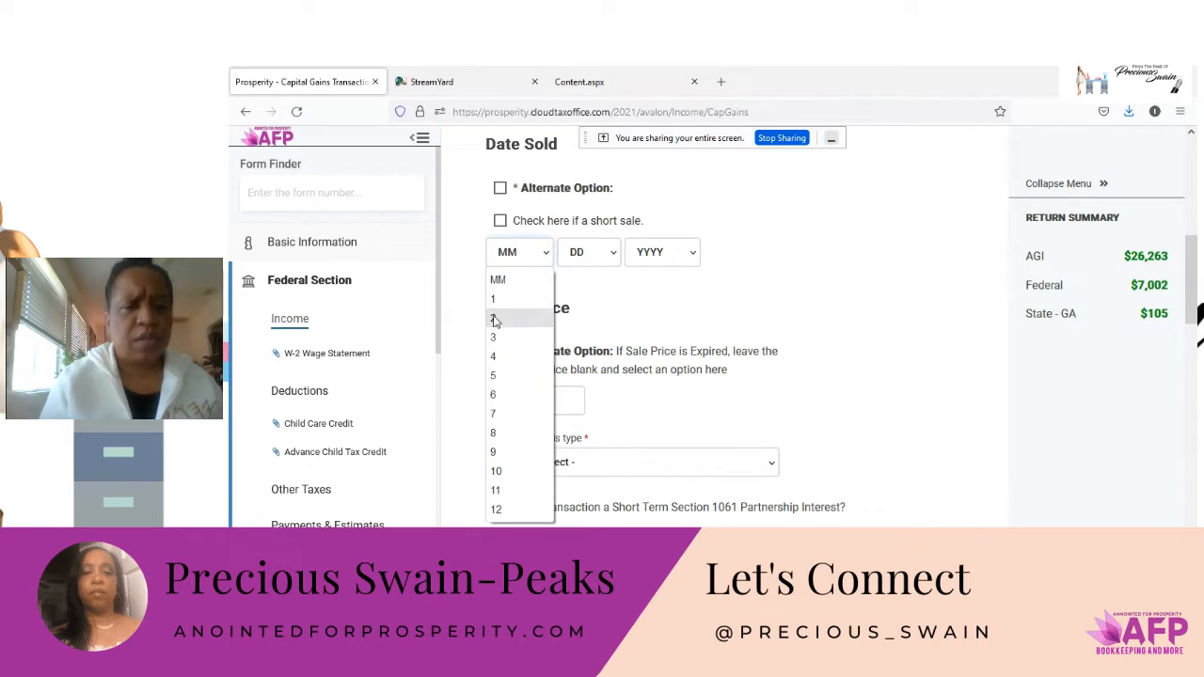
click(495, 508)
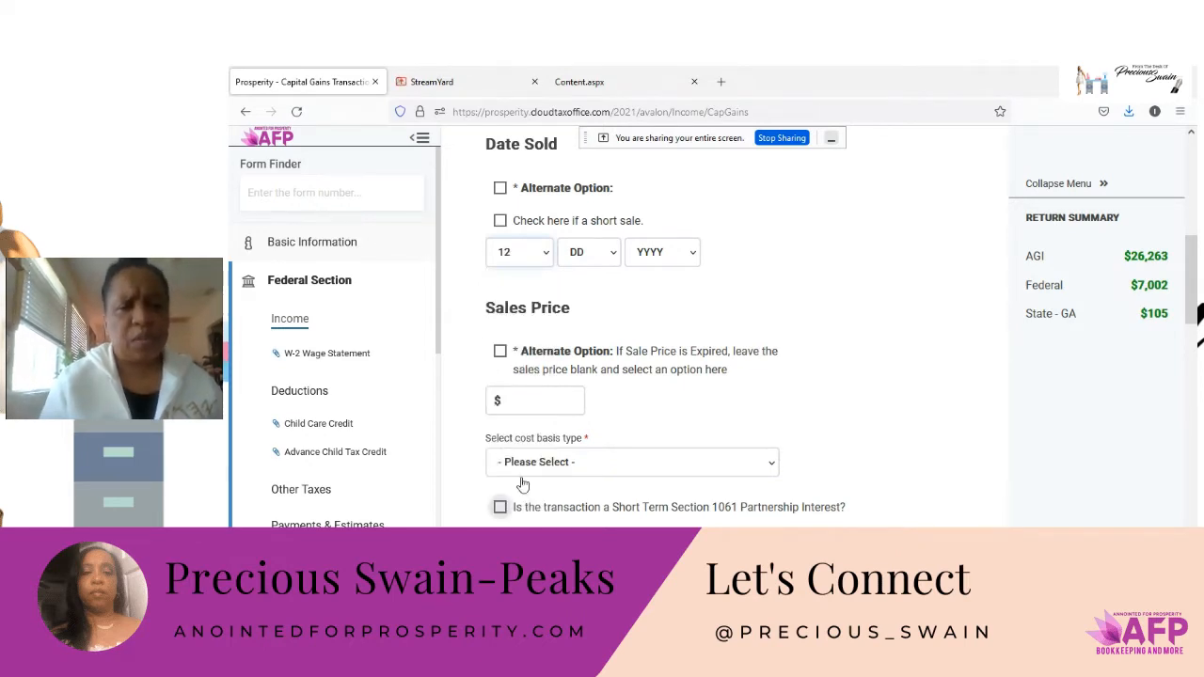
click(616, 256)
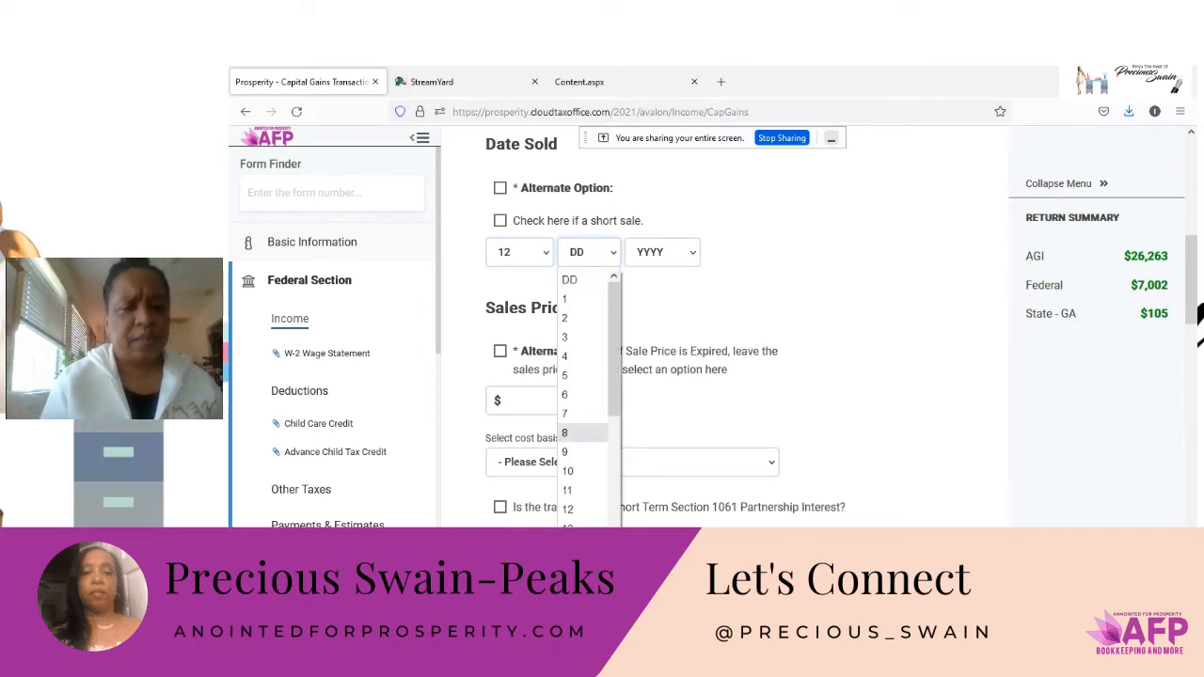
click(572, 523)
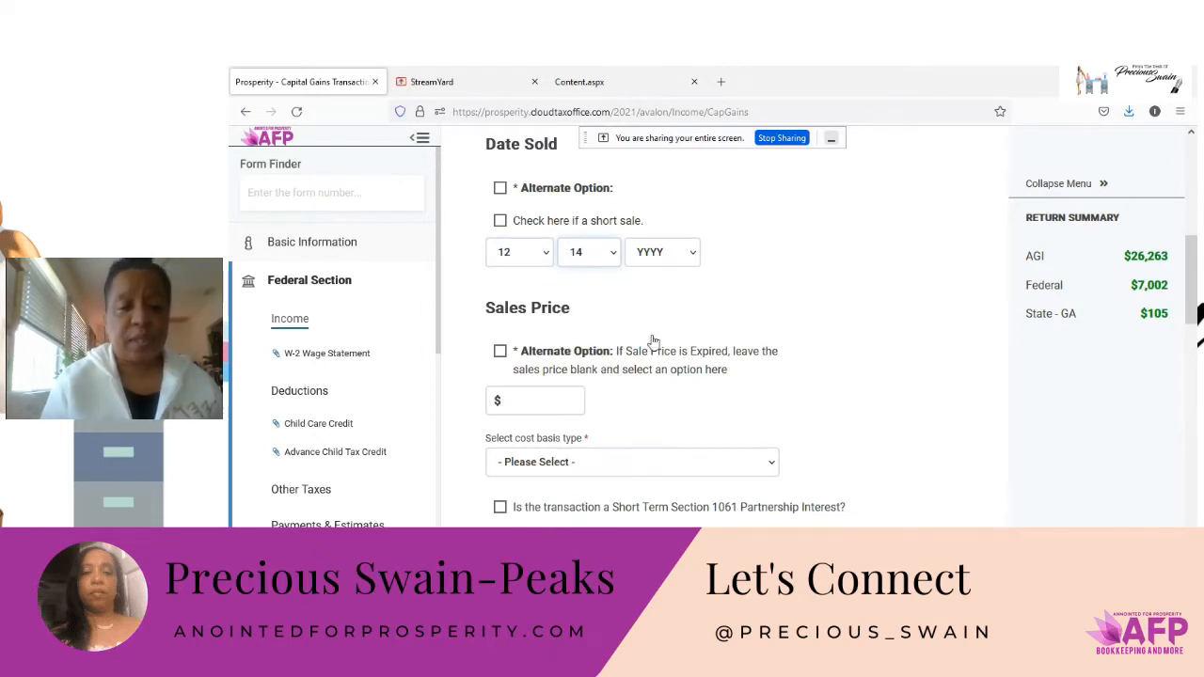
click(699, 251)
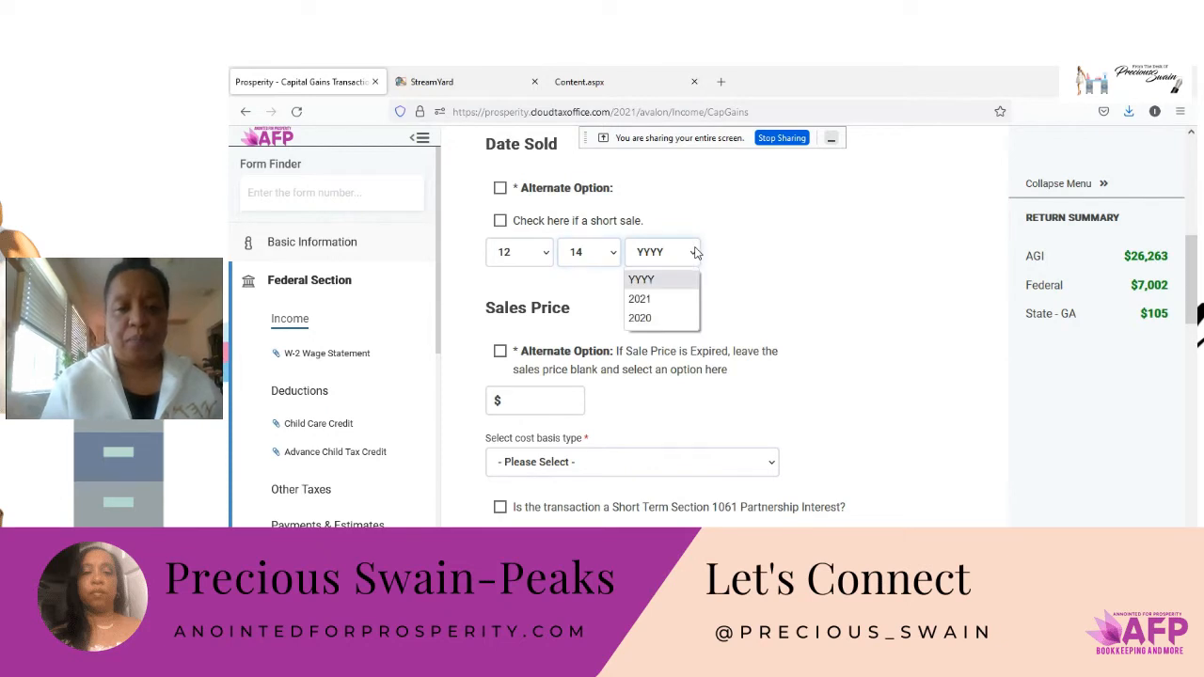
click(652, 300)
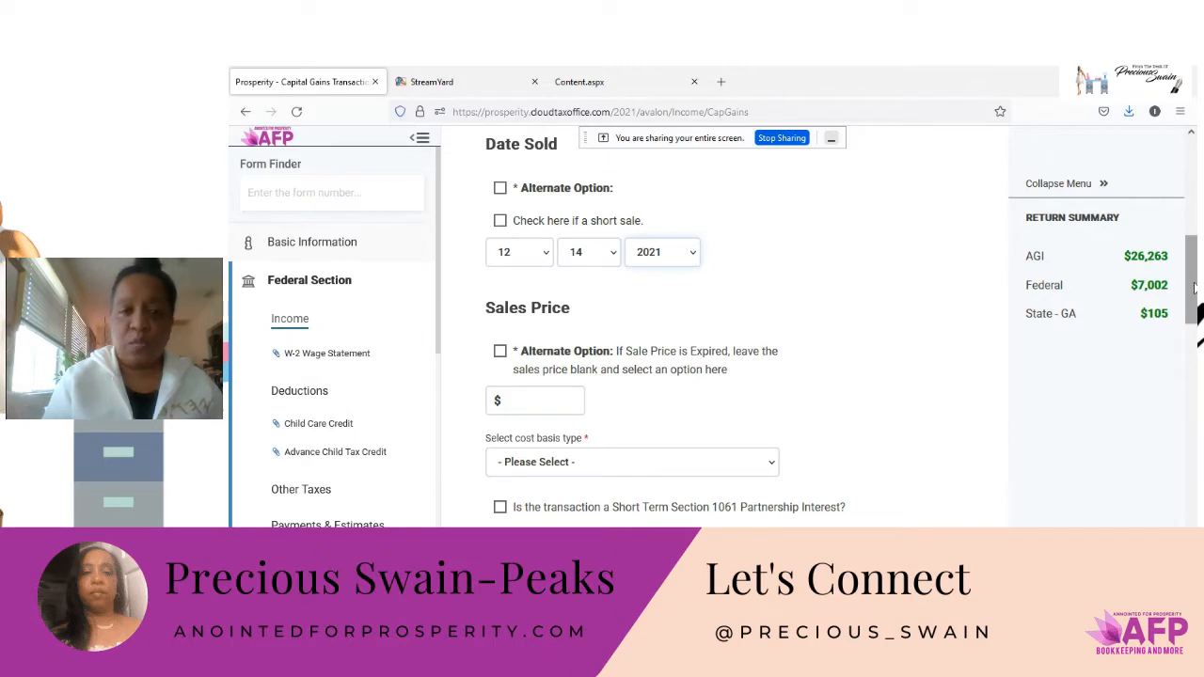
Step: Look up the short-term subtotal proceeds on the 1099-B statement and enter 227.29 as the sales price
drag(1194, 286, 1196, 320)
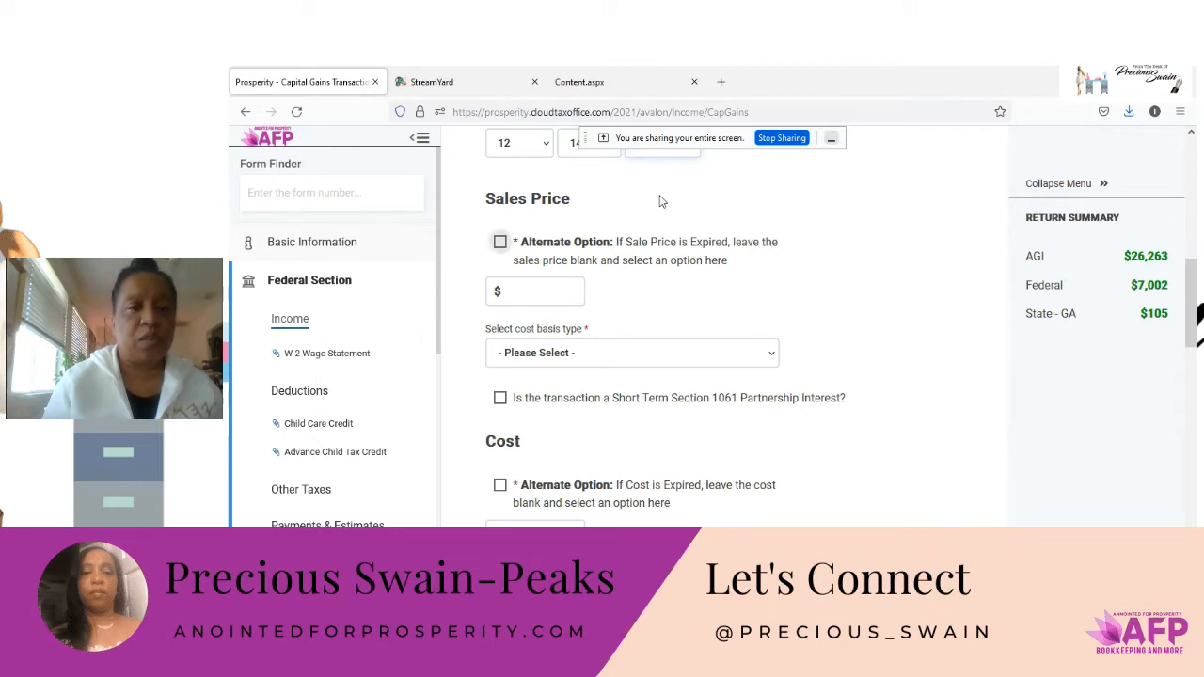
click(642, 92)
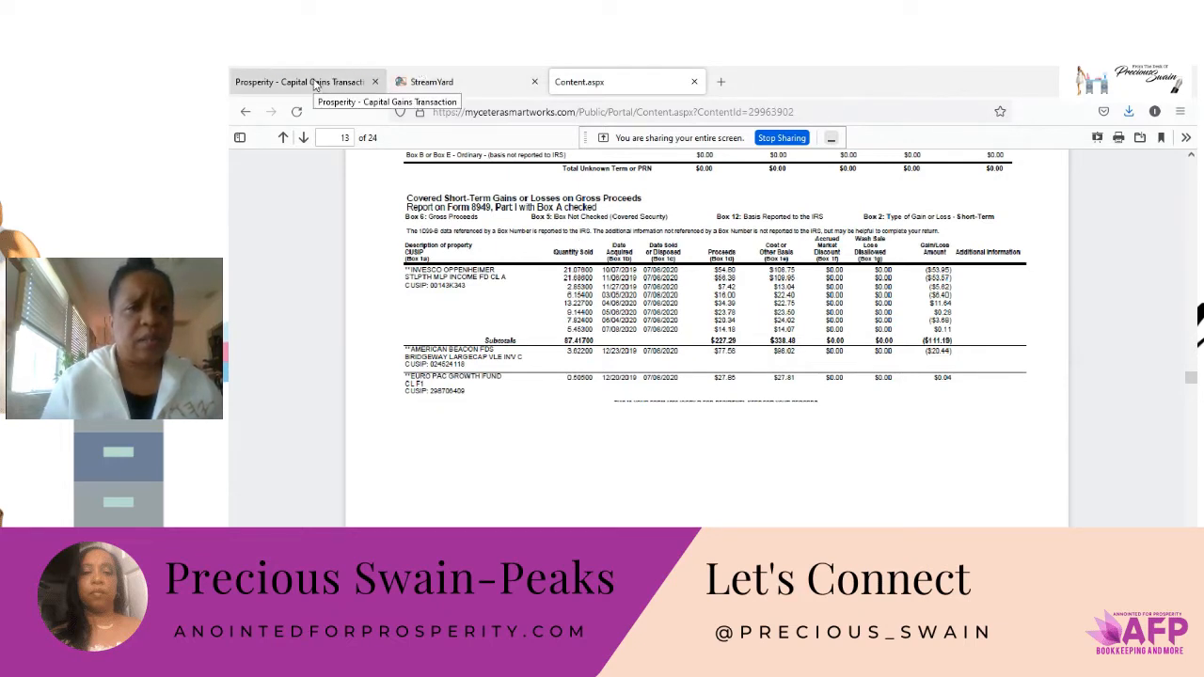
click(318, 82)
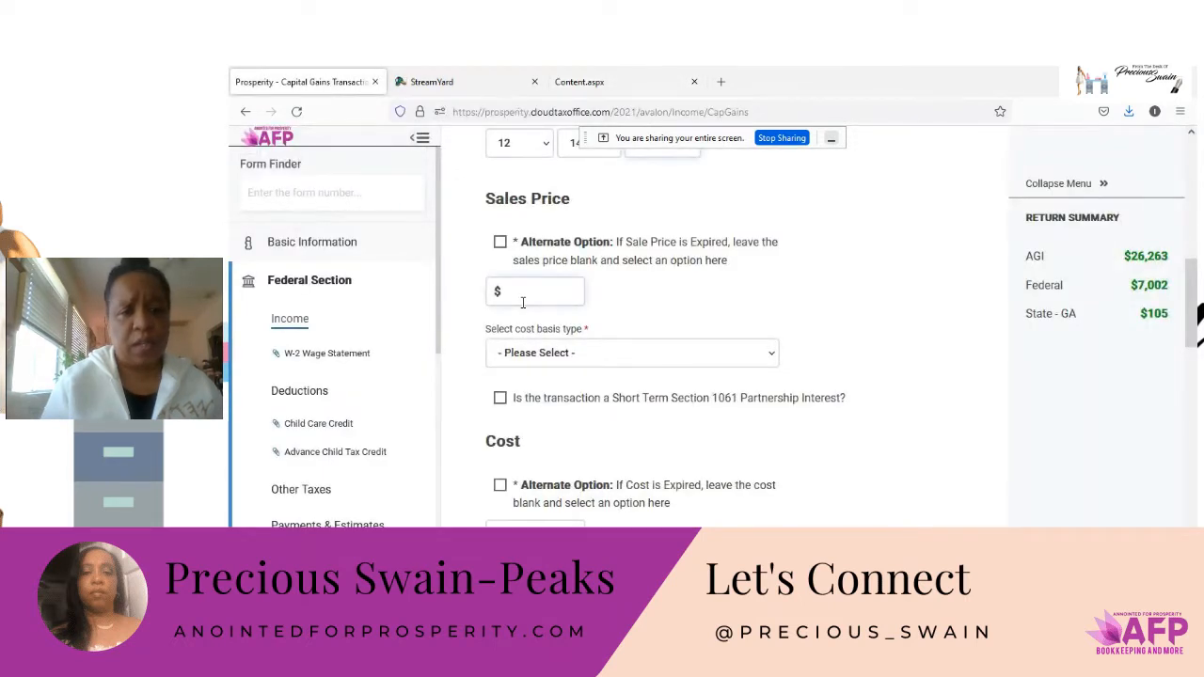
text(227)
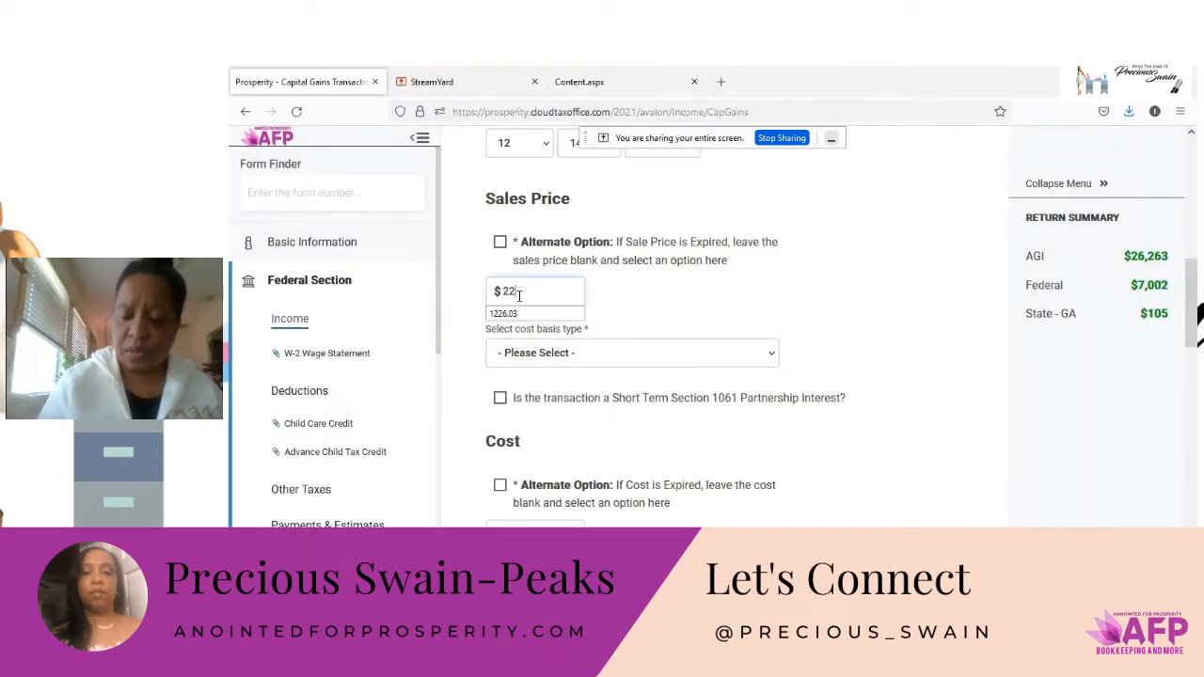
text(.29)
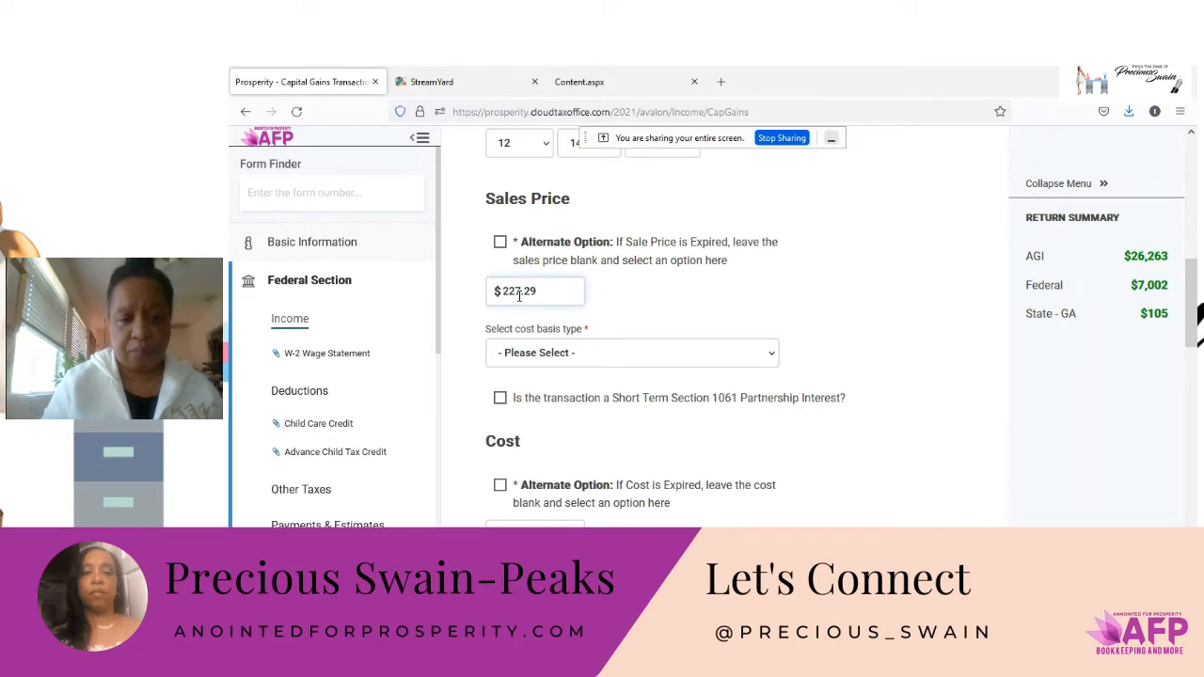
Step: Check the cost basis on the statement and set the cost basis type to 1099-B, Box 12 Cost Basis Reported to the IRS
click(593, 88)
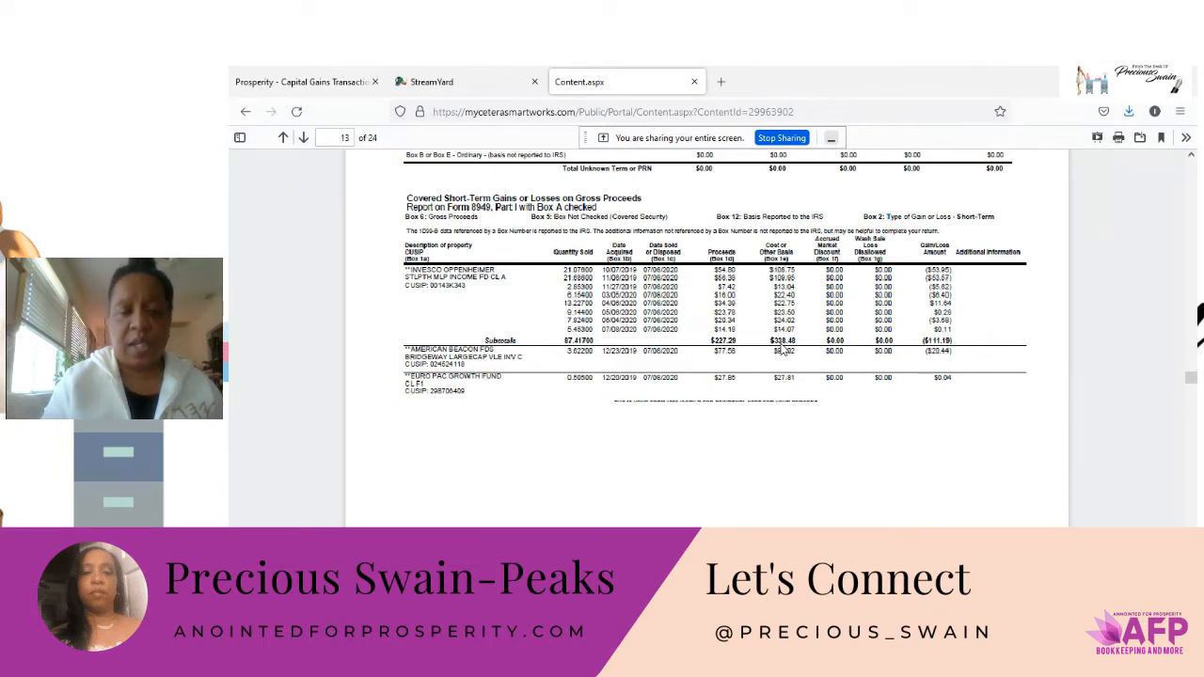
click(339, 83)
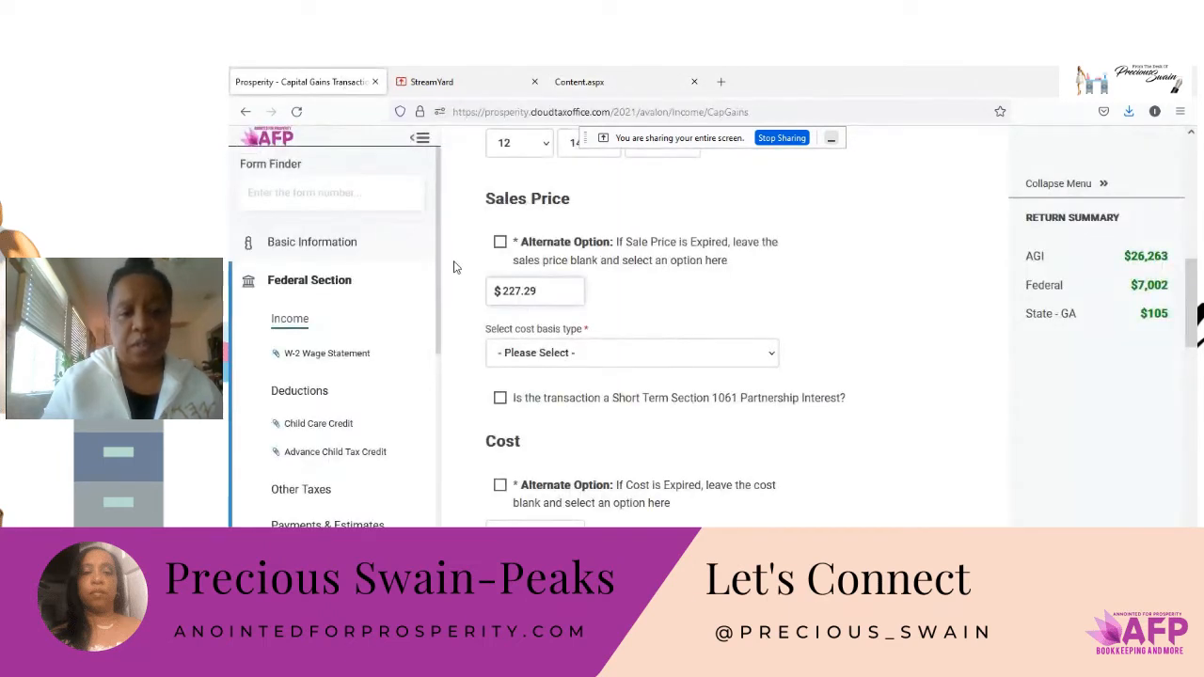
click(547, 354)
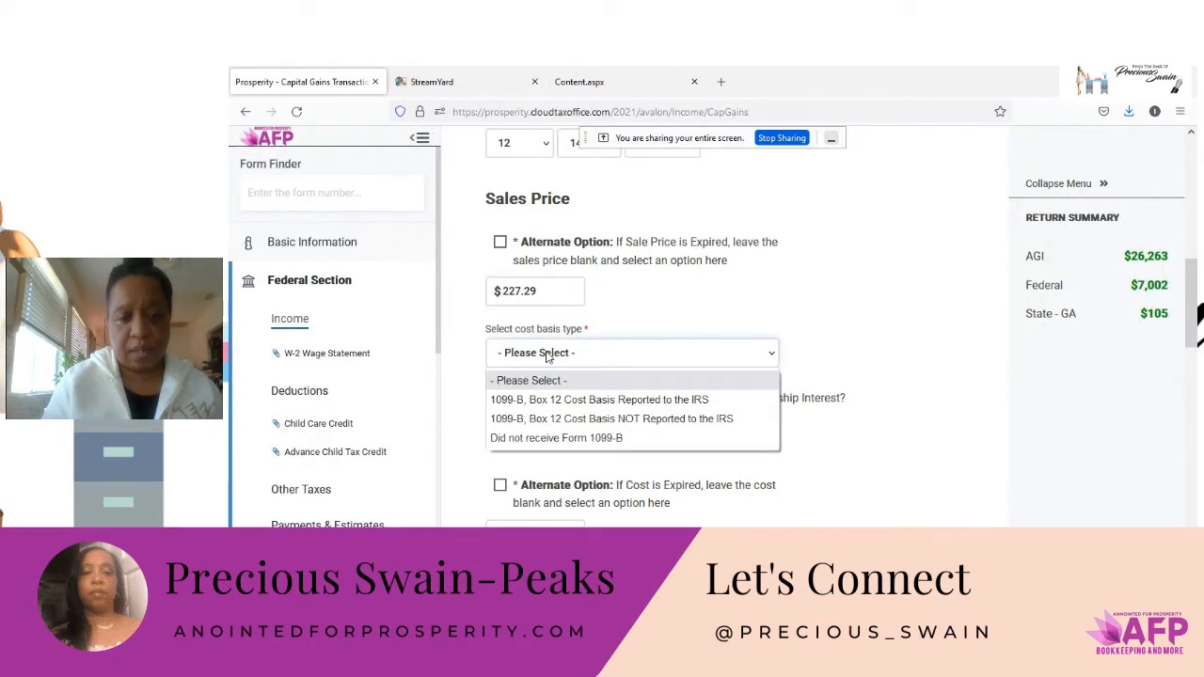
click(553, 400)
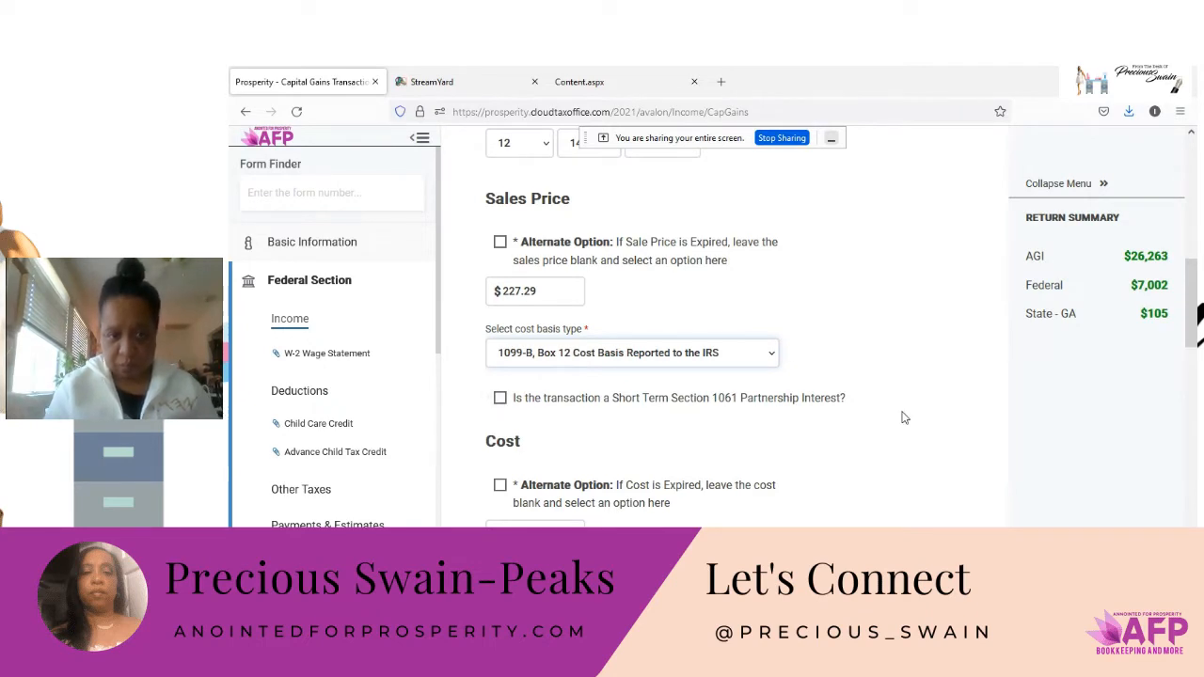
Step: Enter 338.38 as the cost of the short-term covered transaction
drag(1194, 274, 1195, 303)
click(538, 405)
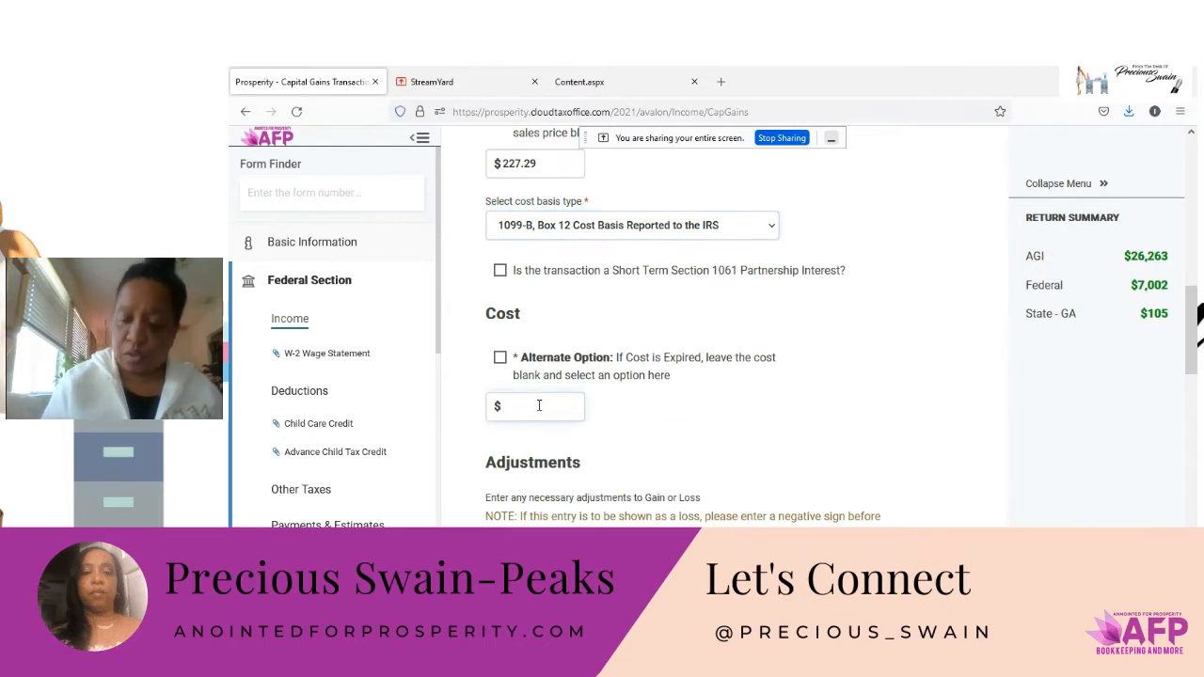
text(338.3)
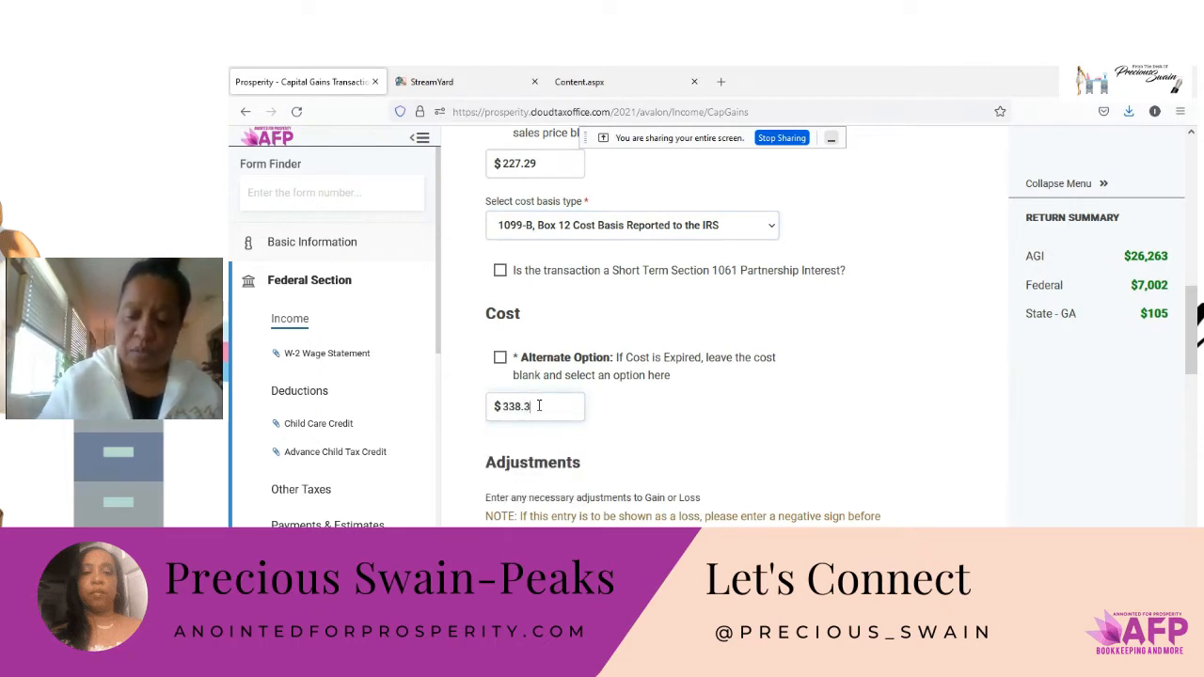
text(8)
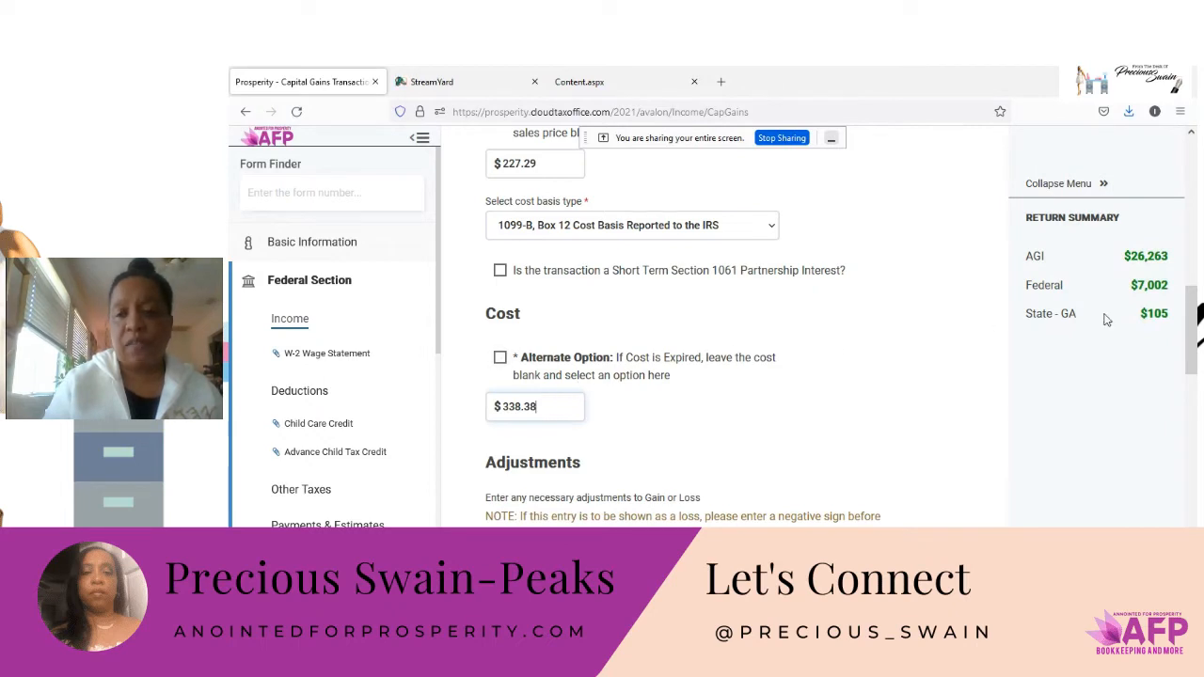
Step: Review the covered long-term section and the 1099-DIV and 1099-INT summary in the brokerage's 2021 consolidated 1099 statement
drag(1191, 301, 1191, 345)
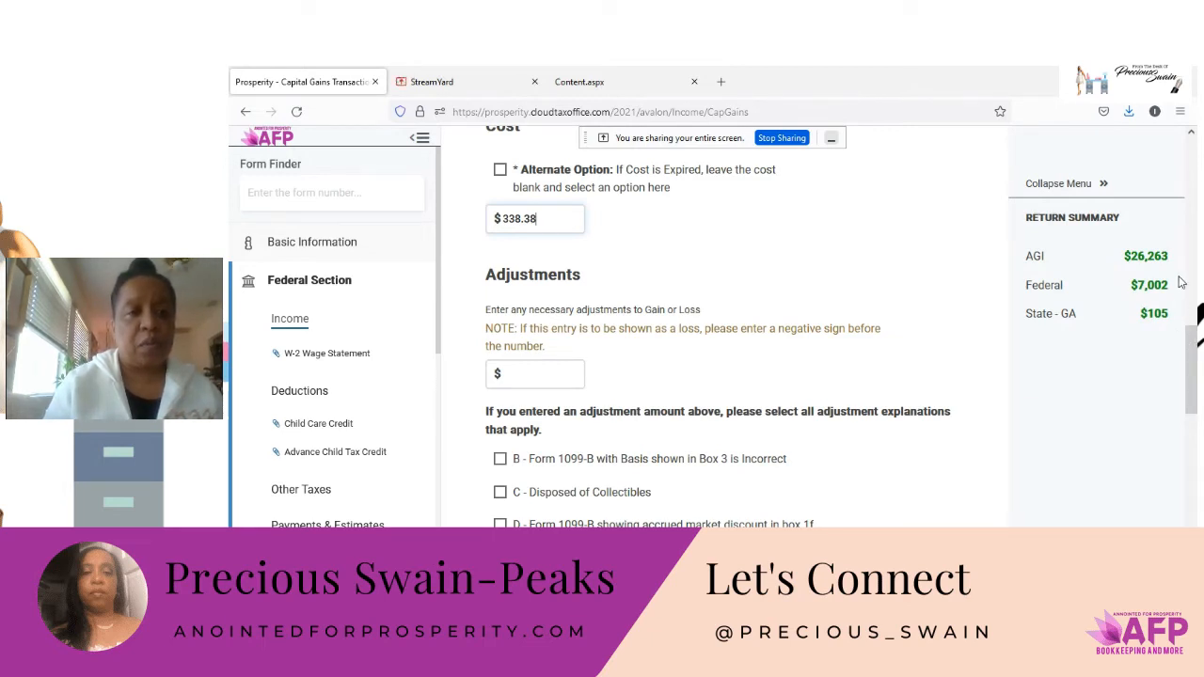
click(622, 81)
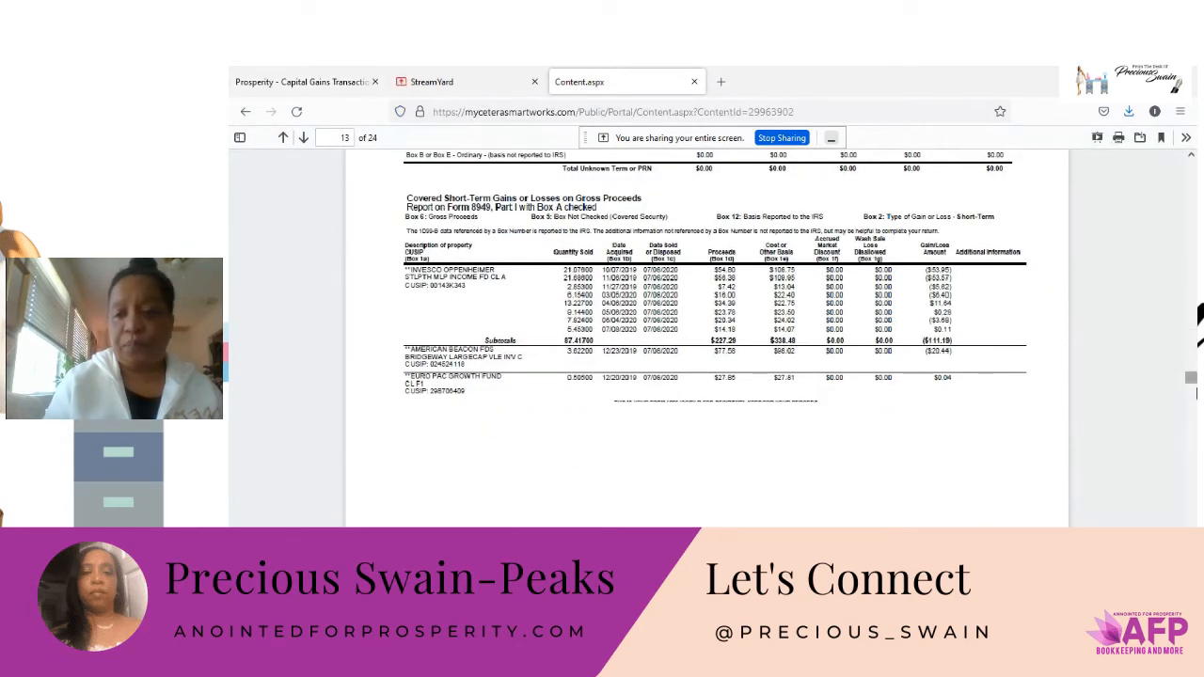
scroll(1192, 384, down, 3)
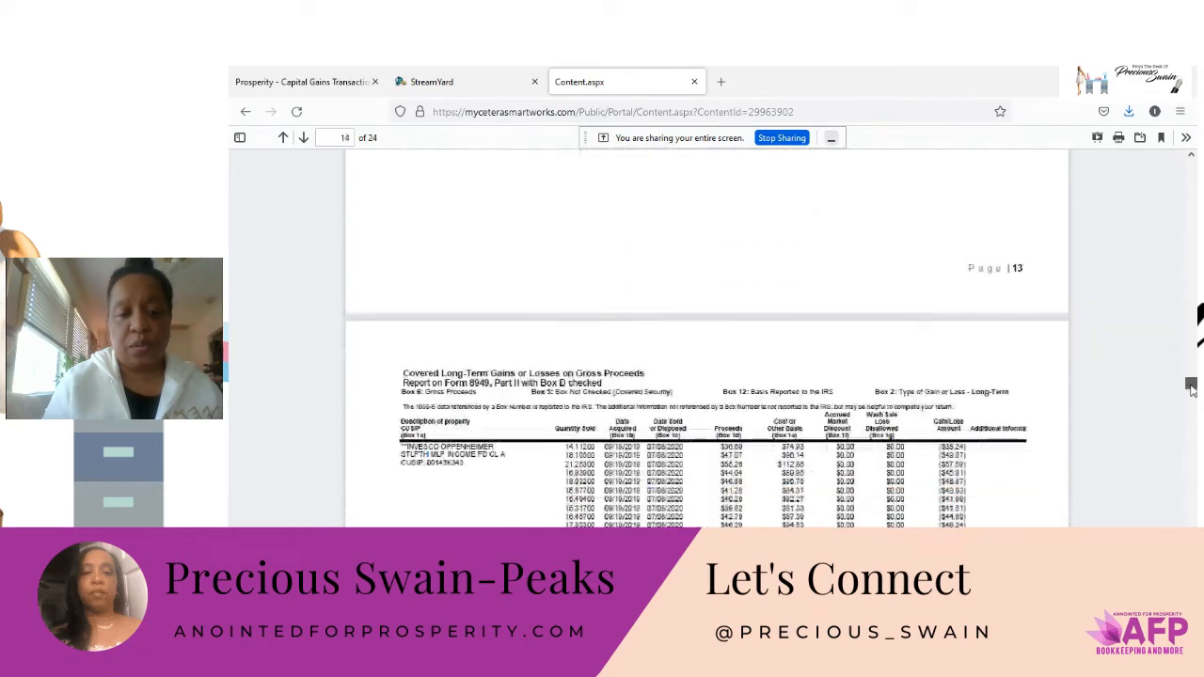
drag(1191, 390, 1192, 329)
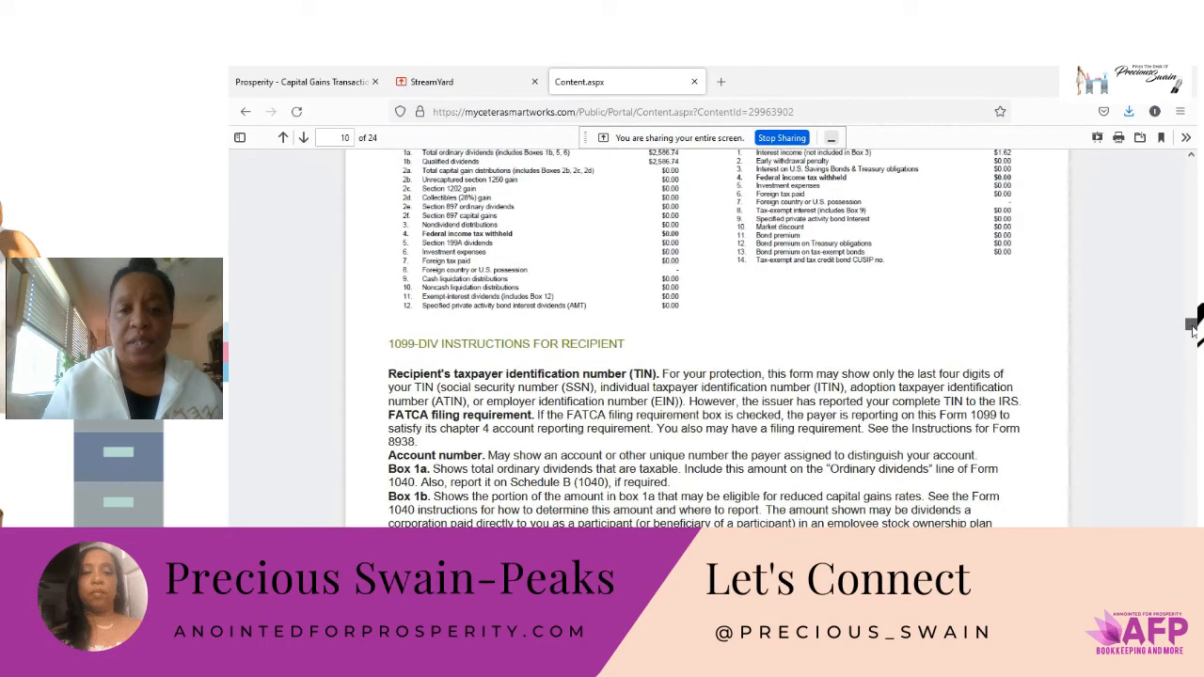
mouse_move(1192, 329)
mouse_down()
mouse_move(1192, 248)
mouse_move(1193, 326)
mouse_up()
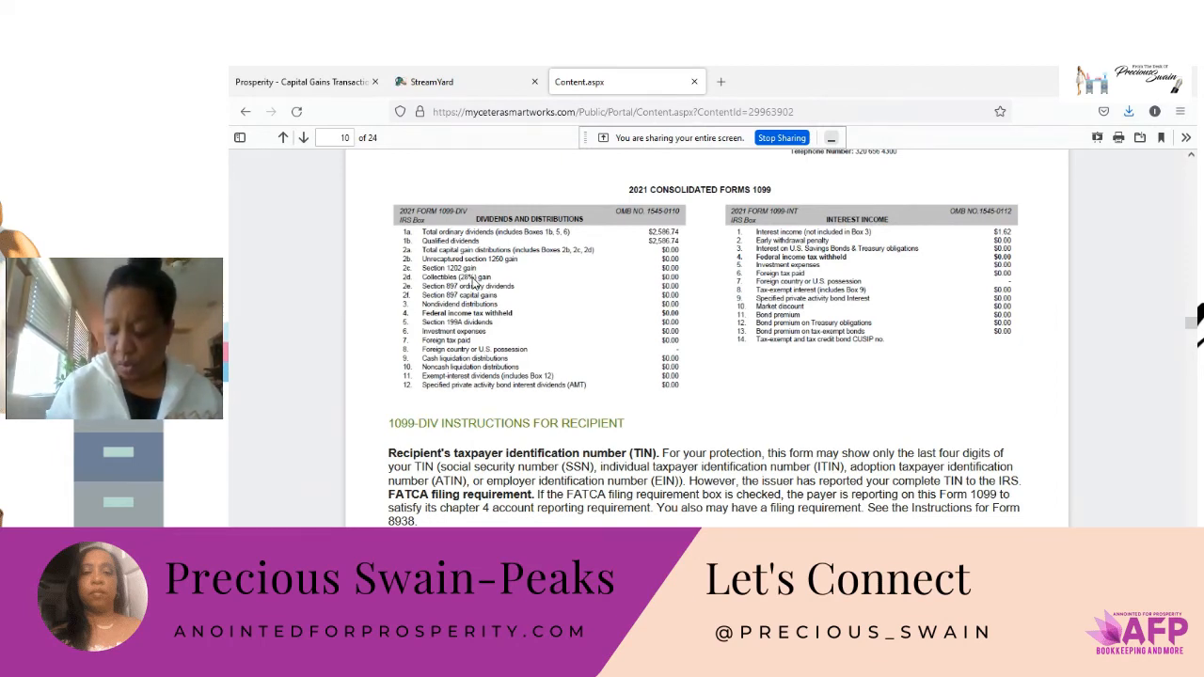
Step: Return to the tax return, search the form finder for 1099 and open Form 1099-INT, Interest Income
click(312, 83)
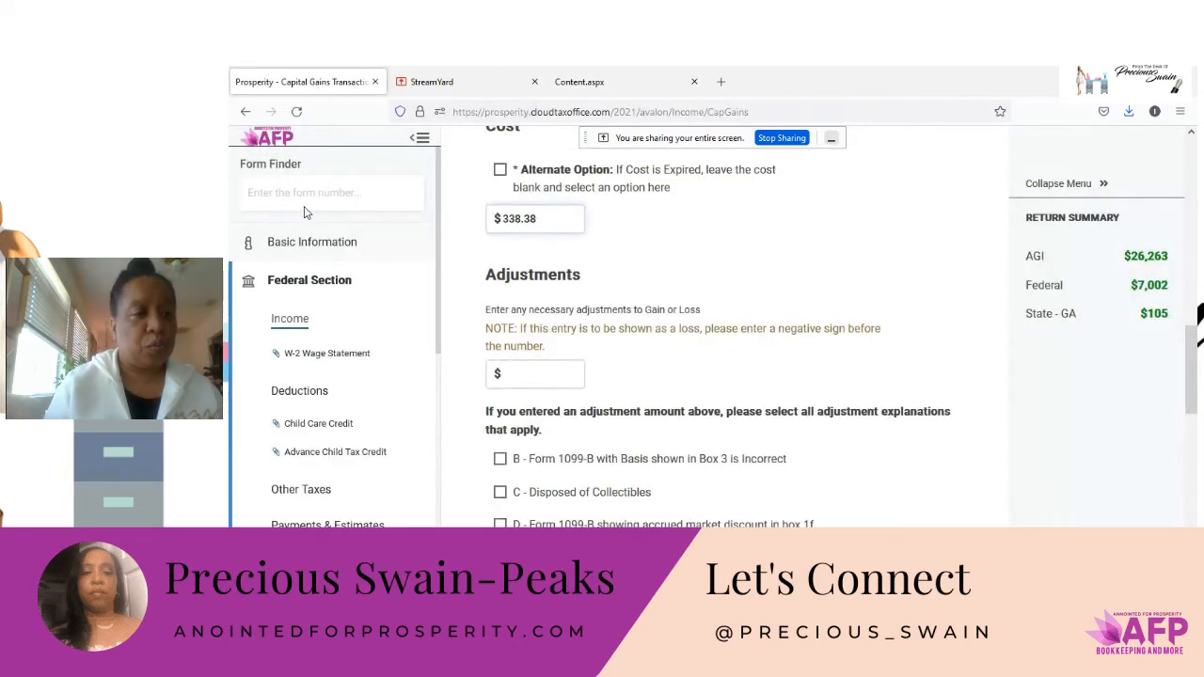
click(279, 192)
text(1)
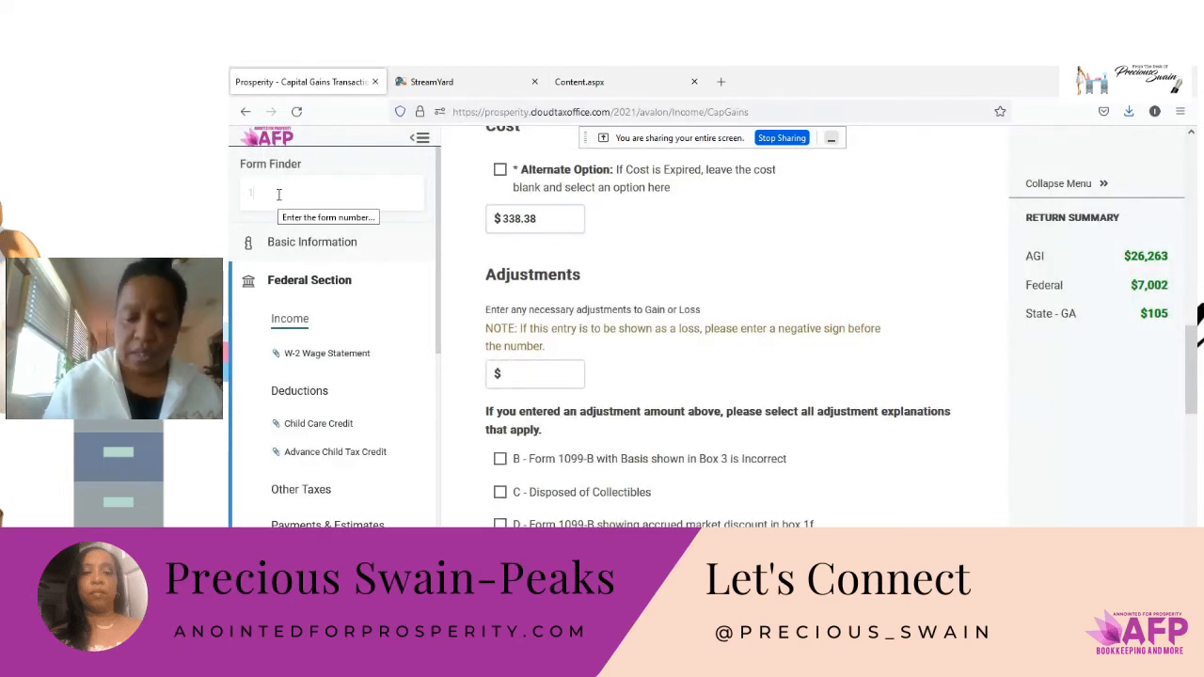
text(099)
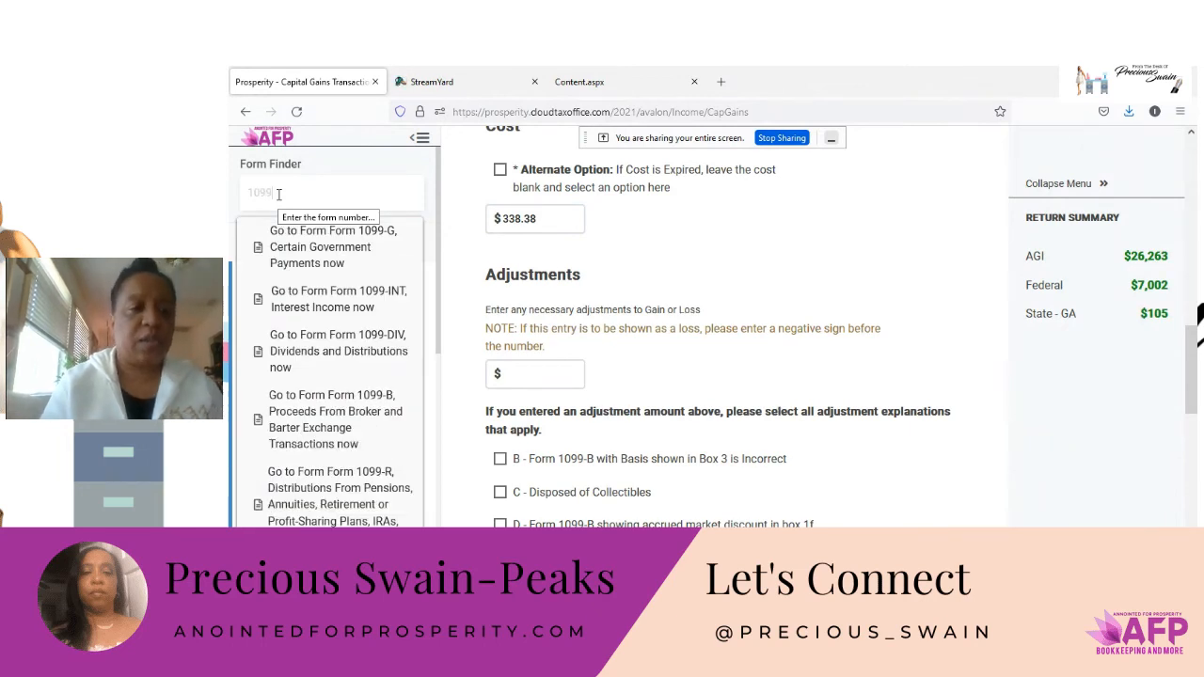
click(338, 299)
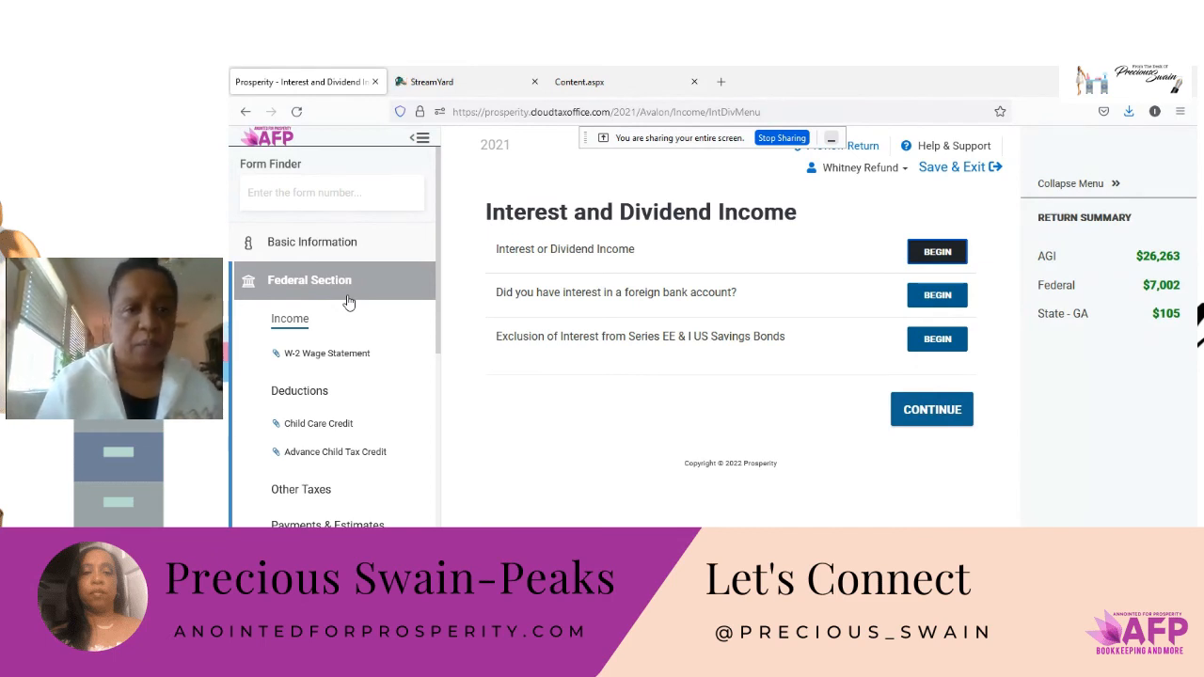
Step: Switch to StreamYard and remove the shared screen from the broadcast
click(475, 86)
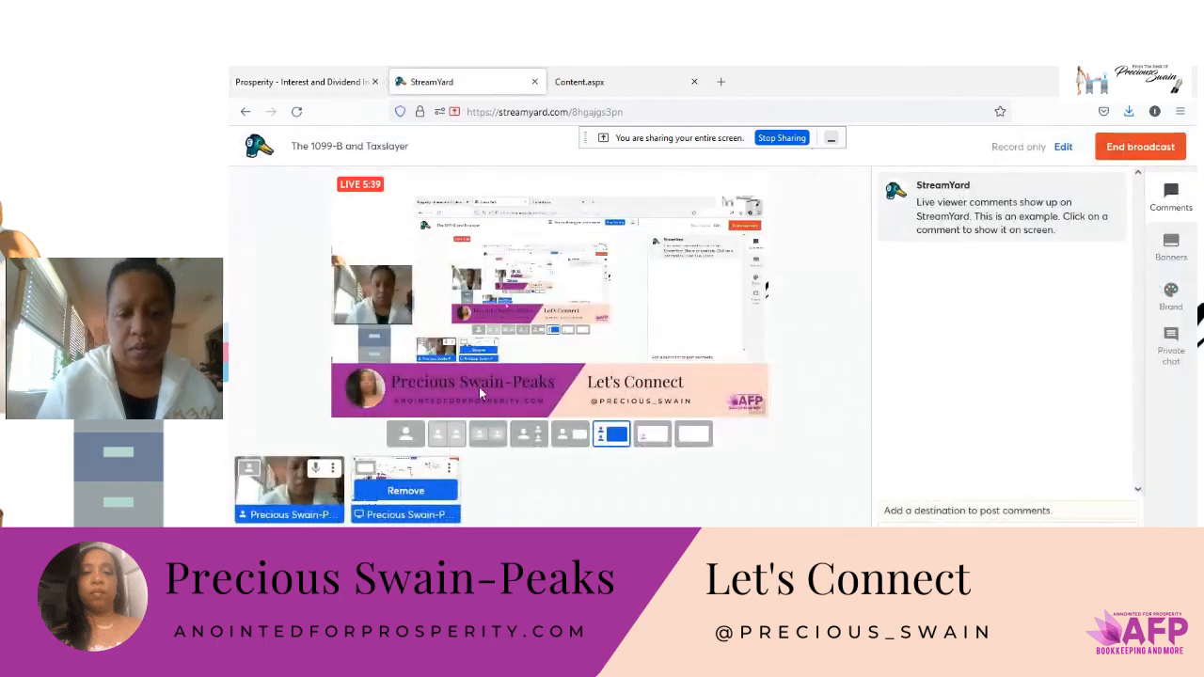
click(440, 491)
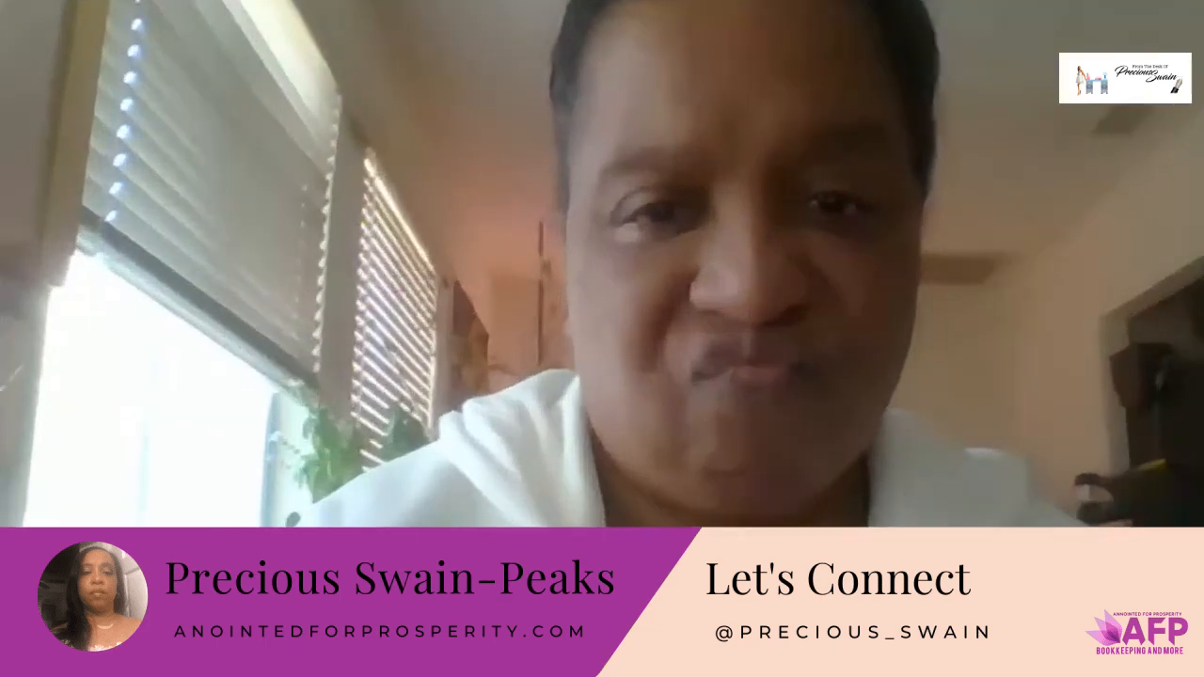